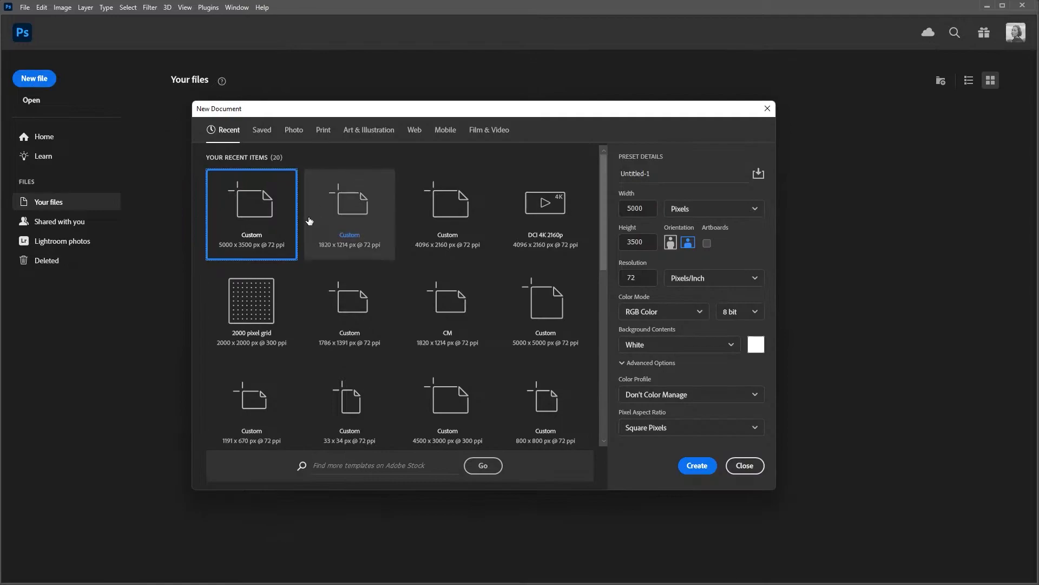
- Create a 5000 x 3500 px RGB document at 72 ppi with a white background from the recent presets
click(265, 227)
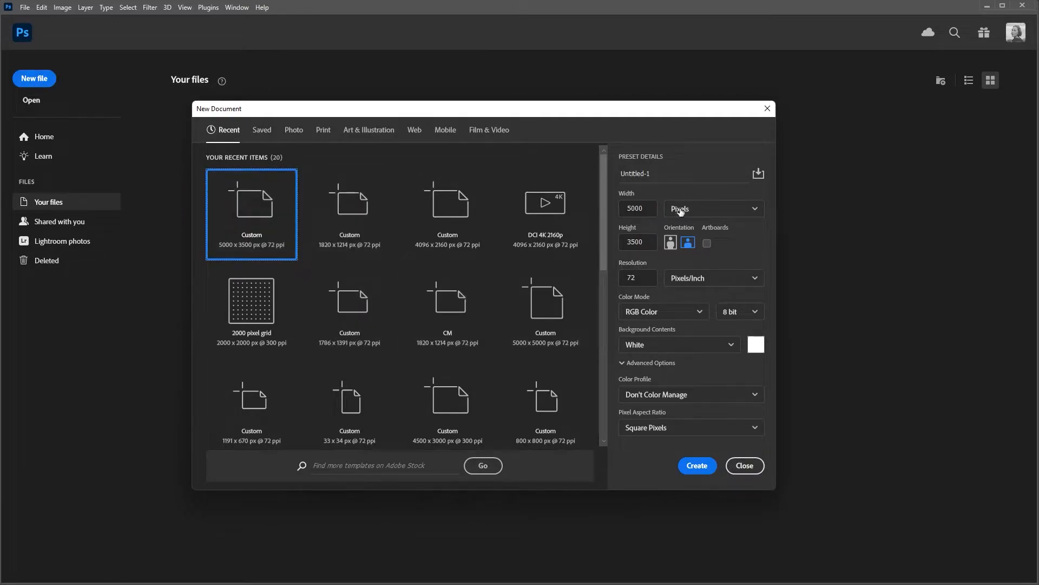
click(698, 466)
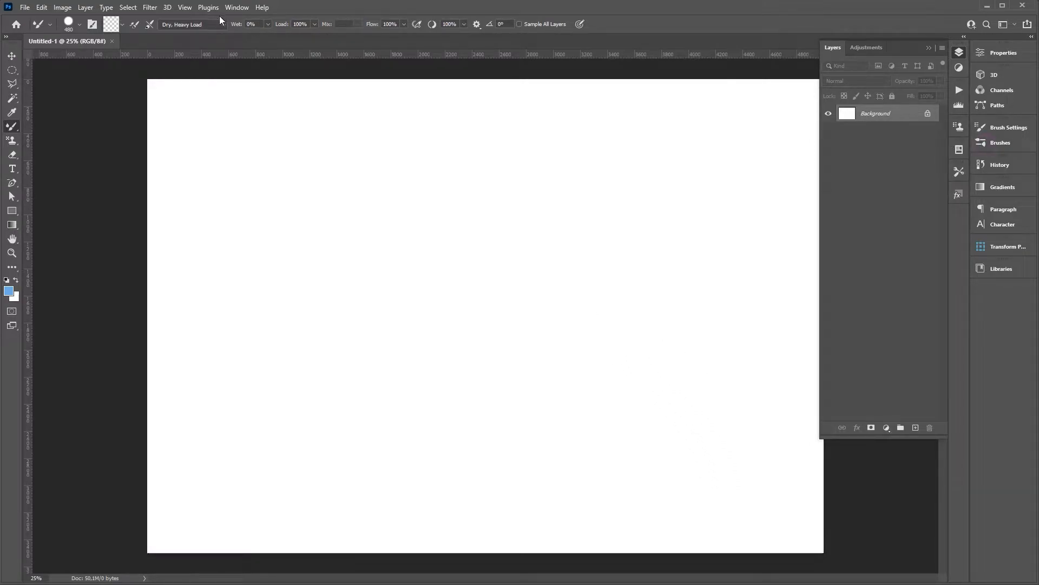
- Load Fluid Brush Preset.abr from the file manager into the brush library and expand the Fluid Brush Preset group
click(236, 8)
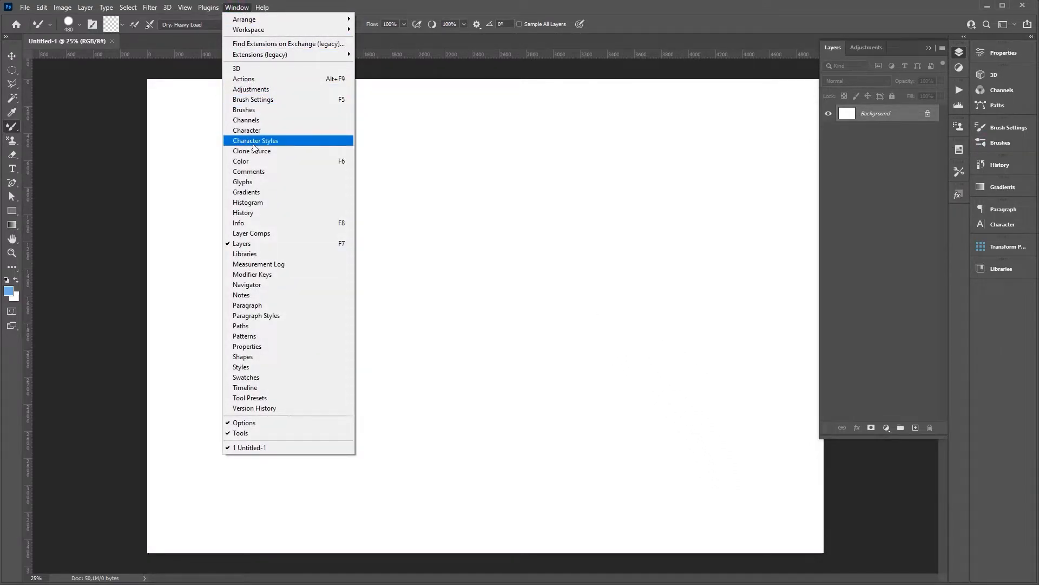
click(256, 112)
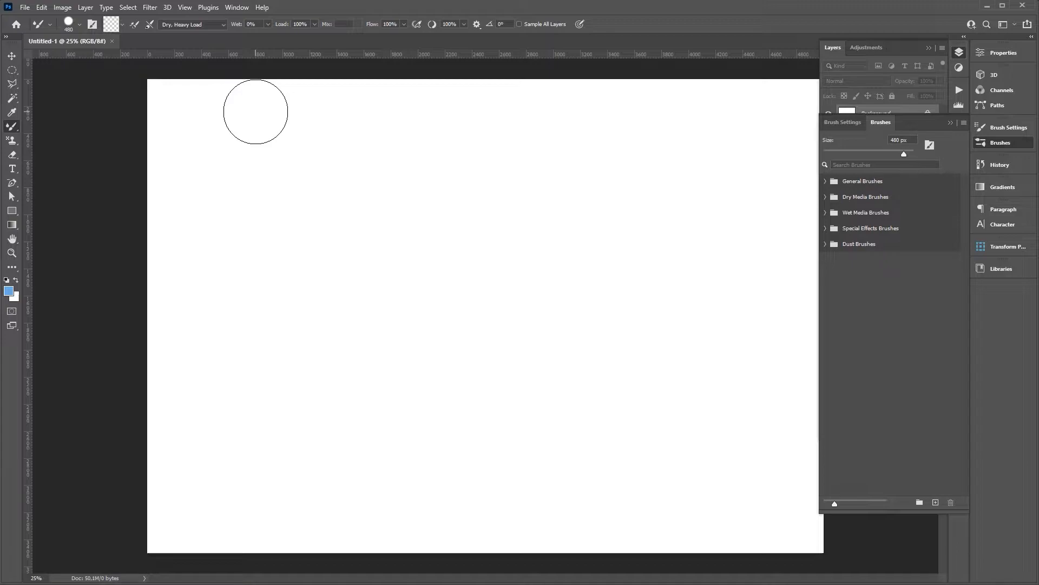
key(alt+Tab)
click(129, 74)
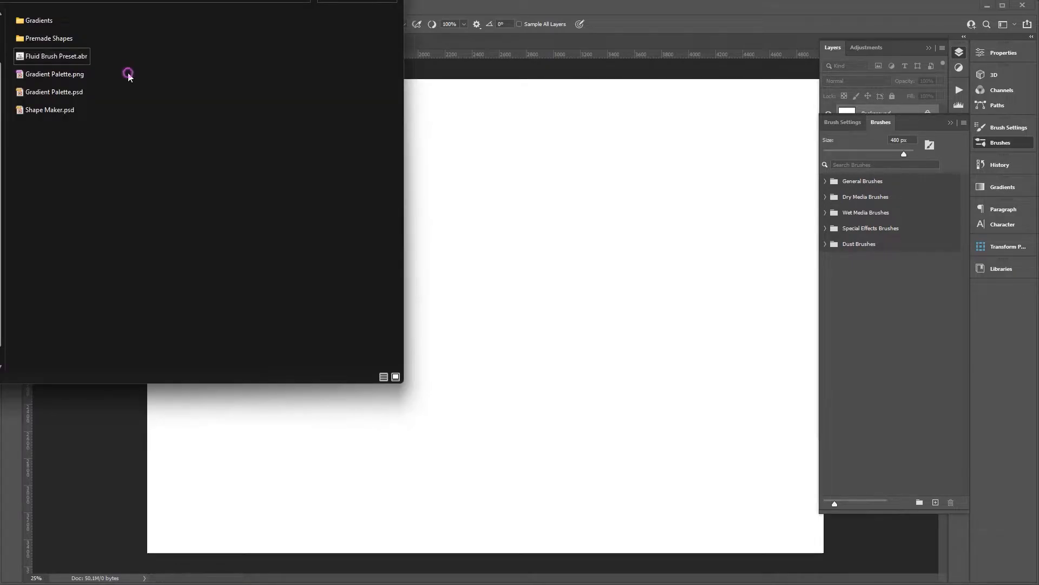
drag(45, 59, 863, 344)
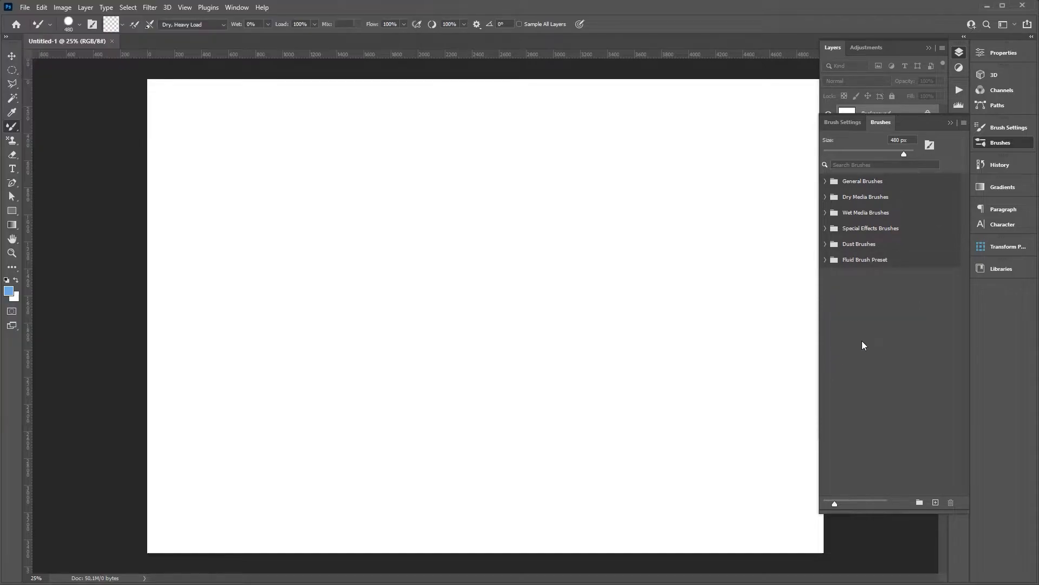
click(825, 260)
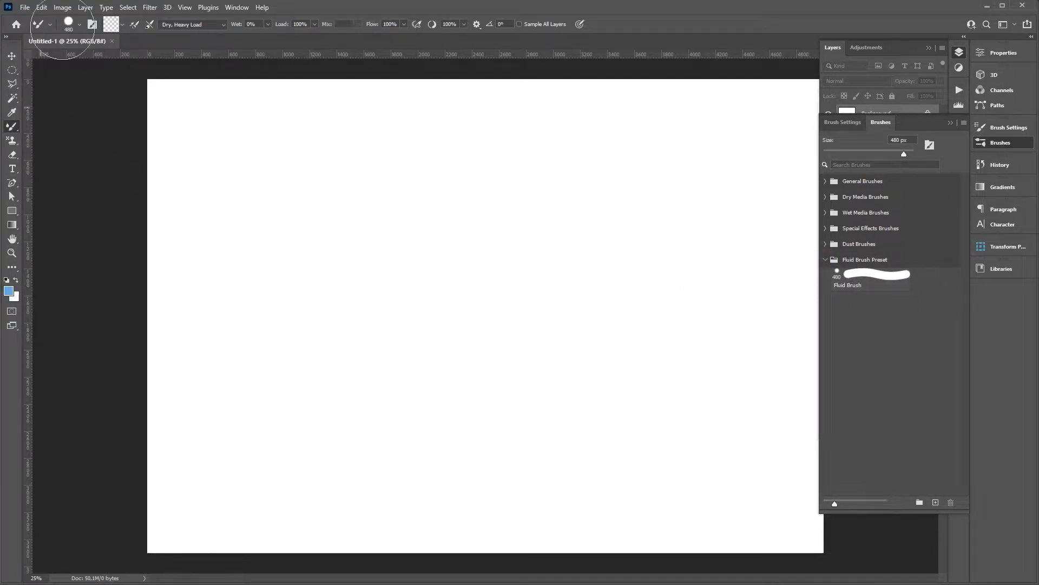
- Open Gradient Palette.png from the file manager as a separate document
key(alt+Tab)
click(81, 79)
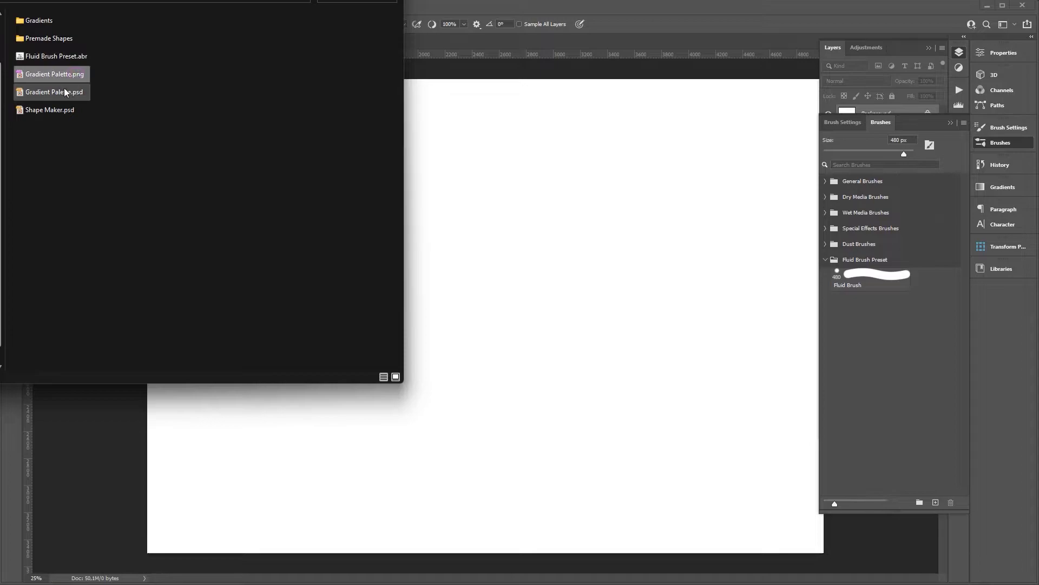
drag(52, 75, 631, 40)
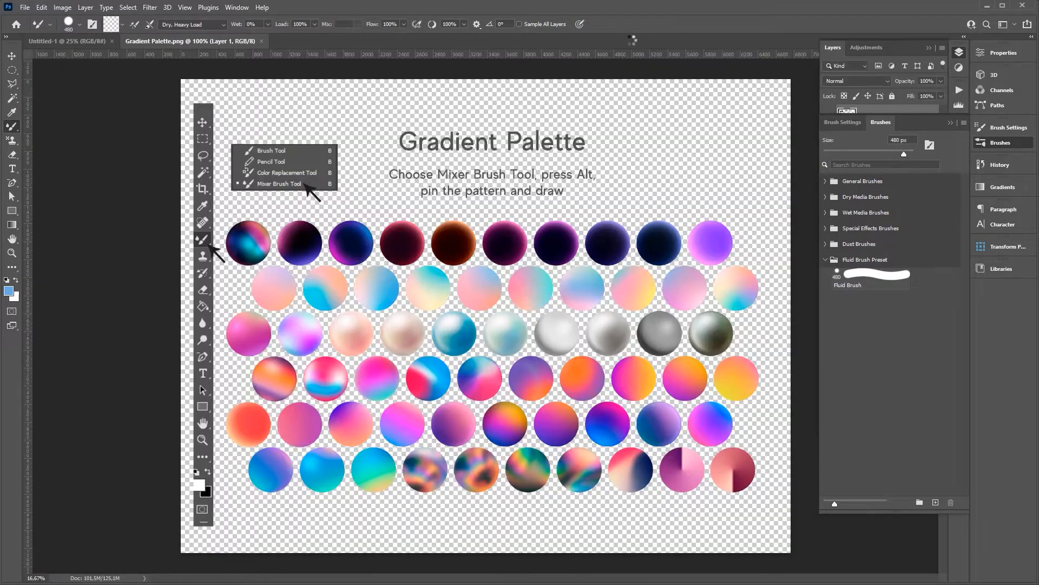
- Choose the Fluid Brush for the Mixer Brush and sample the orange-purple gradient circle, sixth in the palette's fifth row
click(879, 283)
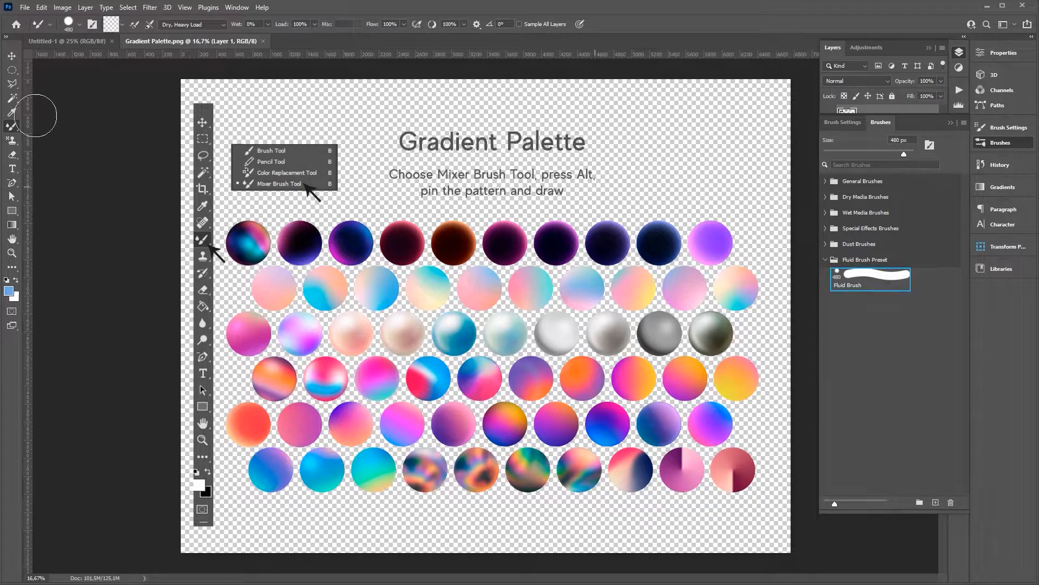
right_click(15, 129)
click(62, 158)
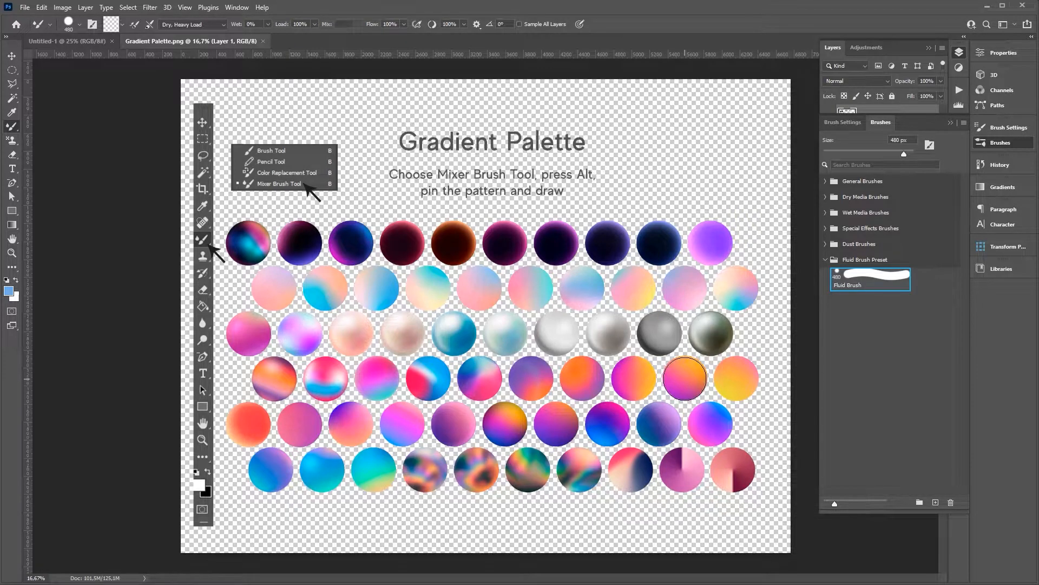
alt+click(505, 423)
- Add a new layer in Untitled-1 and paint a wavy gradient tube across the upper half of the canvas
click(87, 41)
click(1018, 145)
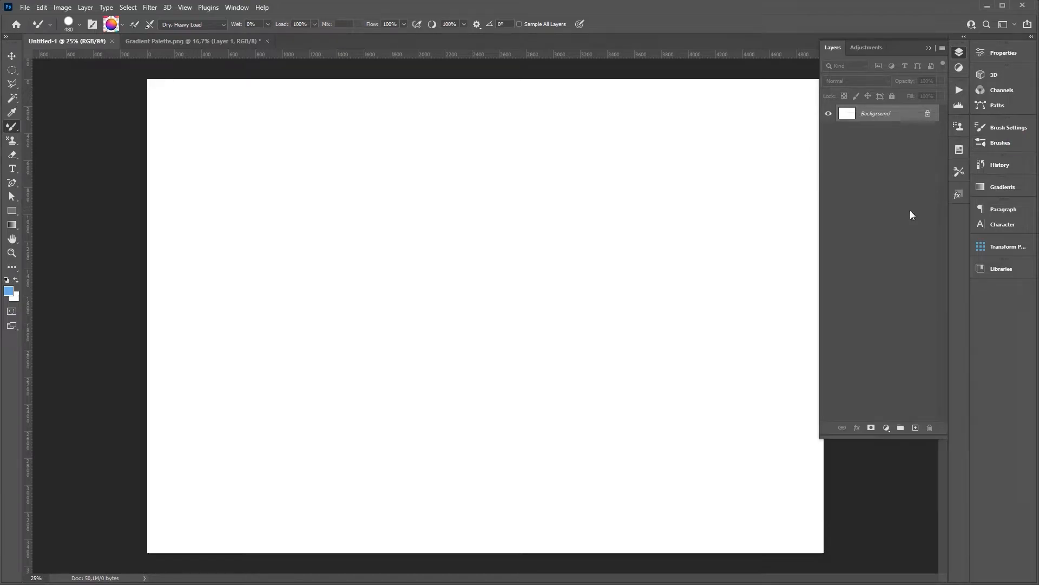
click(915, 427)
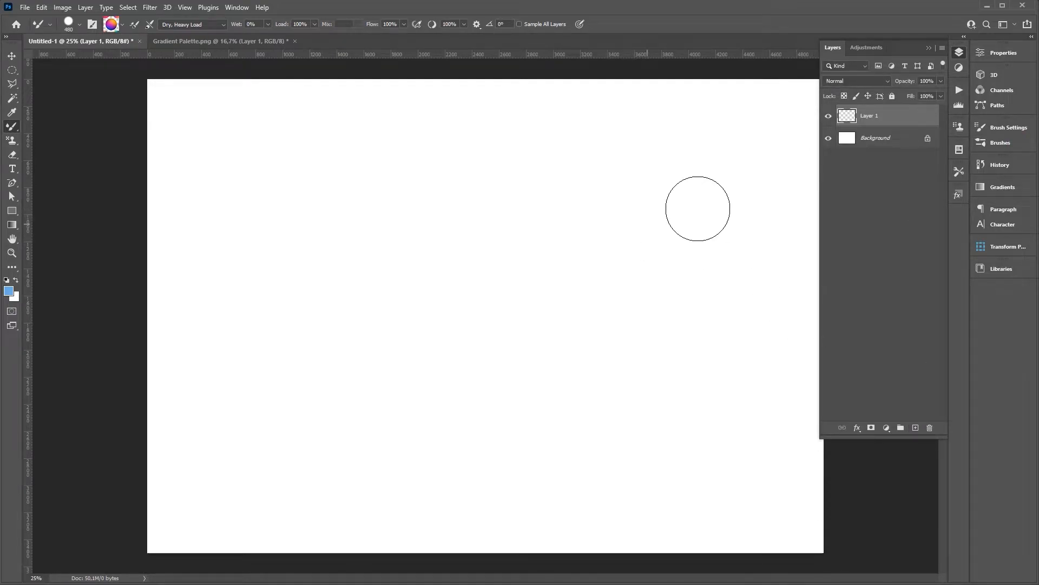
drag(667, 193, 490, 303)
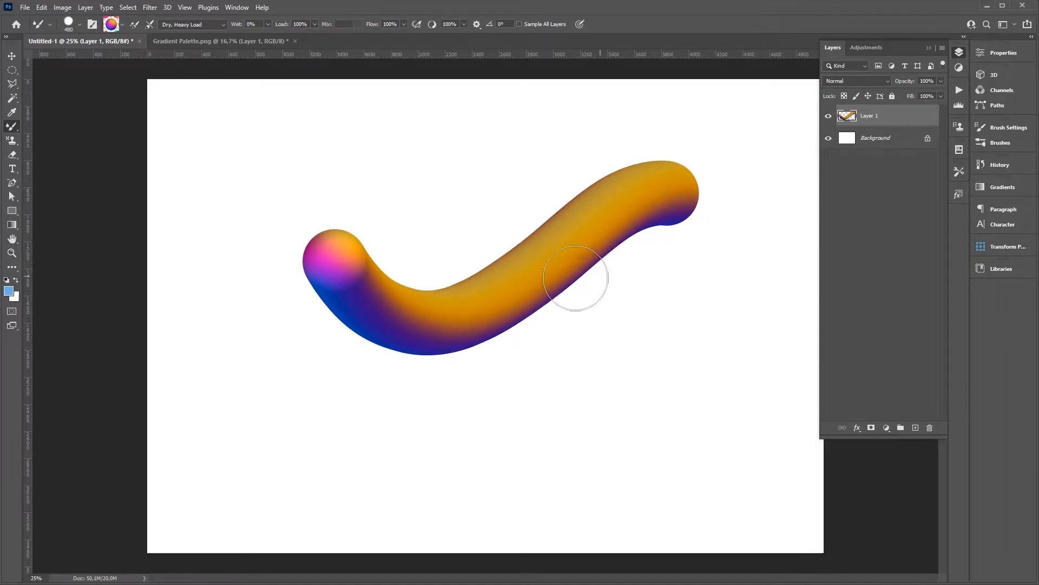
- Add another layer and stamp a gradient ball below the tube with the brush enlarged to 800 px
click(916, 428)
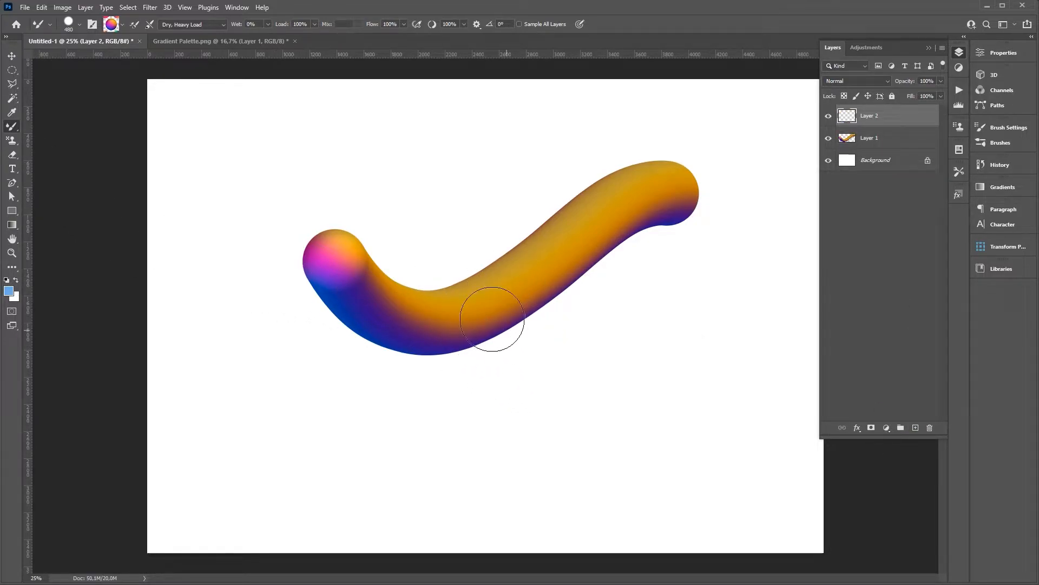
key(])
key(])
key(bracketright)
click(564, 381)
- Scale up the gradient ball and centre it so that it covers the whole canvas as a background
key(ctrl+t)
drag(618, 325, 956, 14)
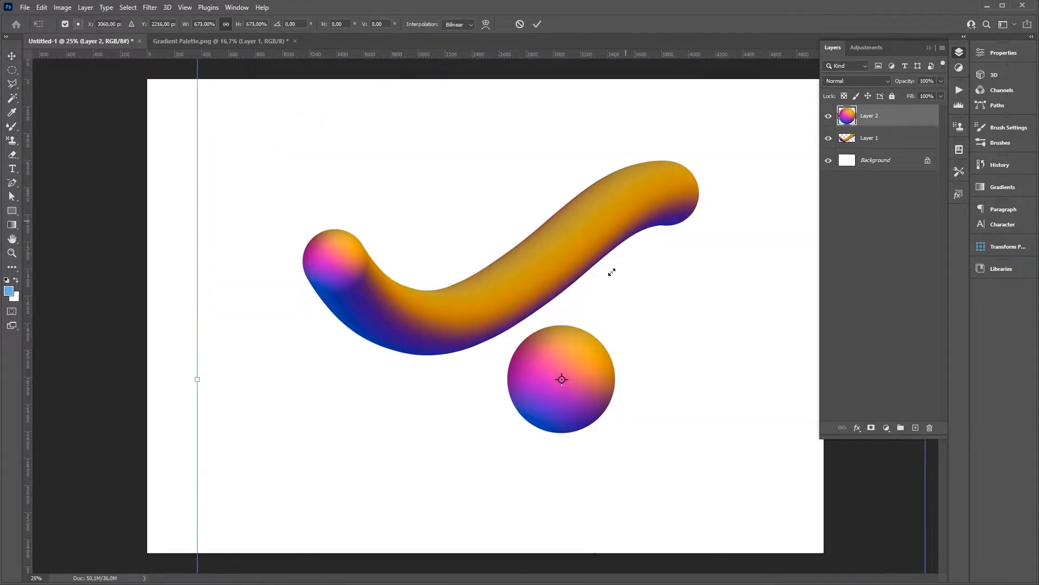
scroll(607, 295, down, 10)
drag(639, 209, 686, 161)
drag(568, 276, 539, 252)
key(Return)
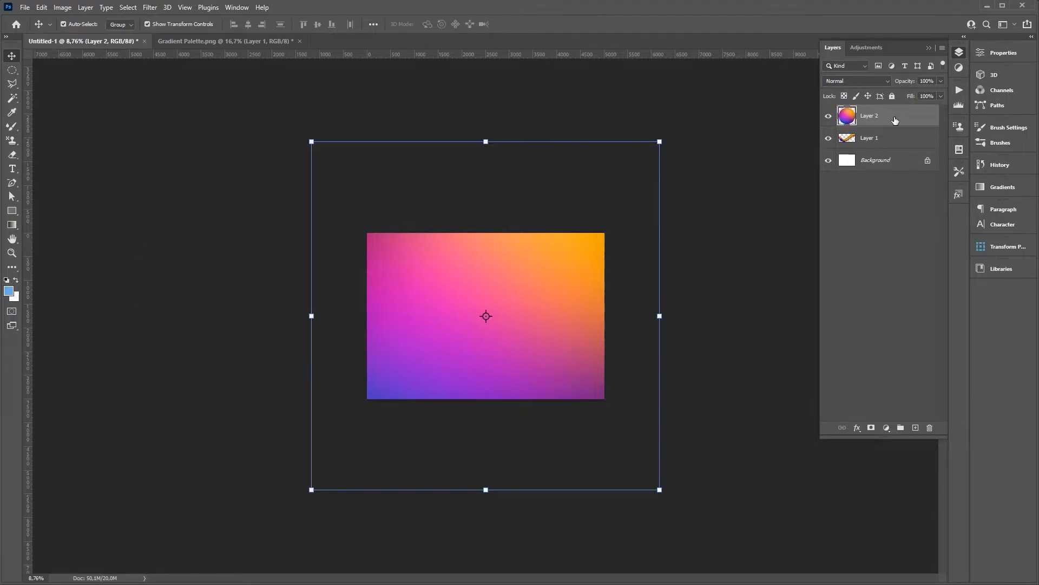
- Move the enlarged ball's layer below the tube's layer in the stacking order
drag(893, 130, 895, 146)
click(715, 226)
key(ctrl+0)
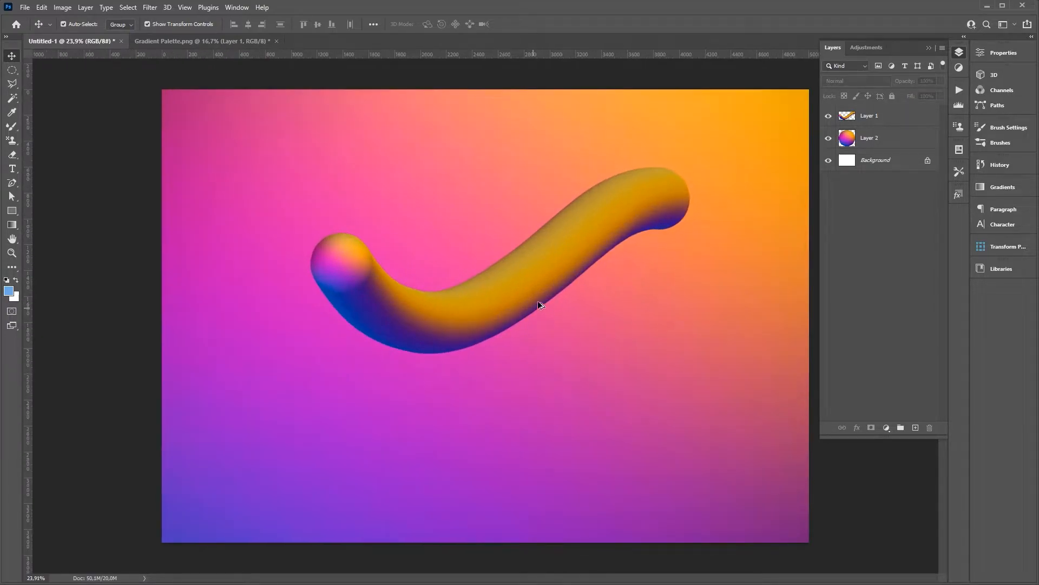
scroll(539, 286, down, 3)
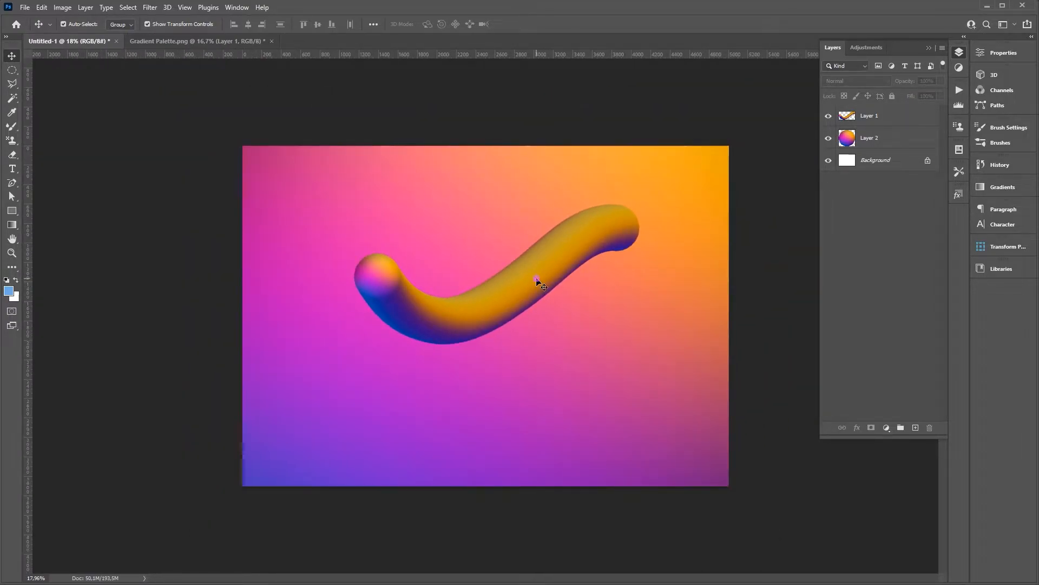
- Stamp an 800 px gradient ball below the tube on a new layer above it and blur the ball softly
click(537, 280)
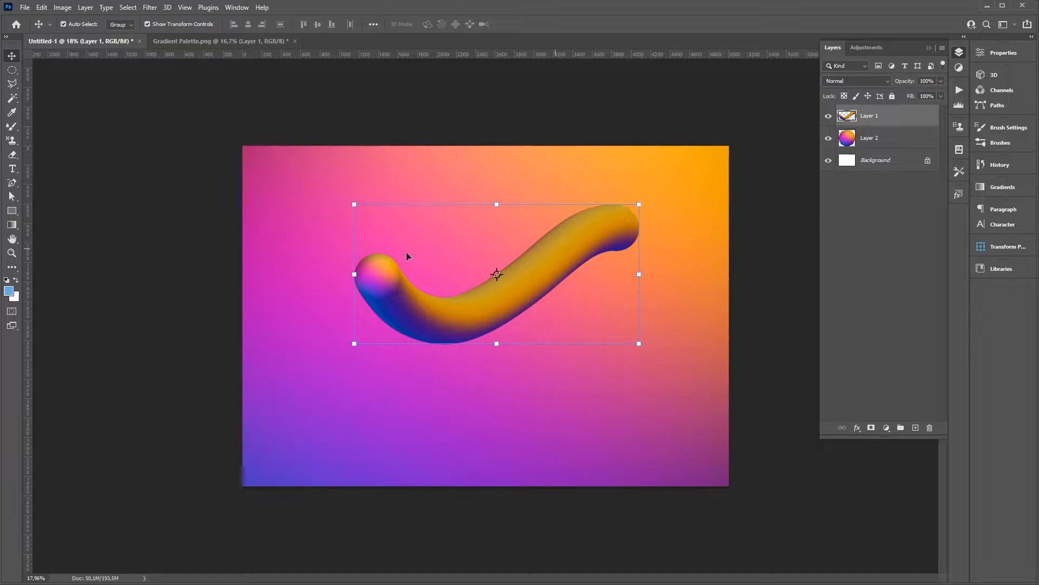
key(b)
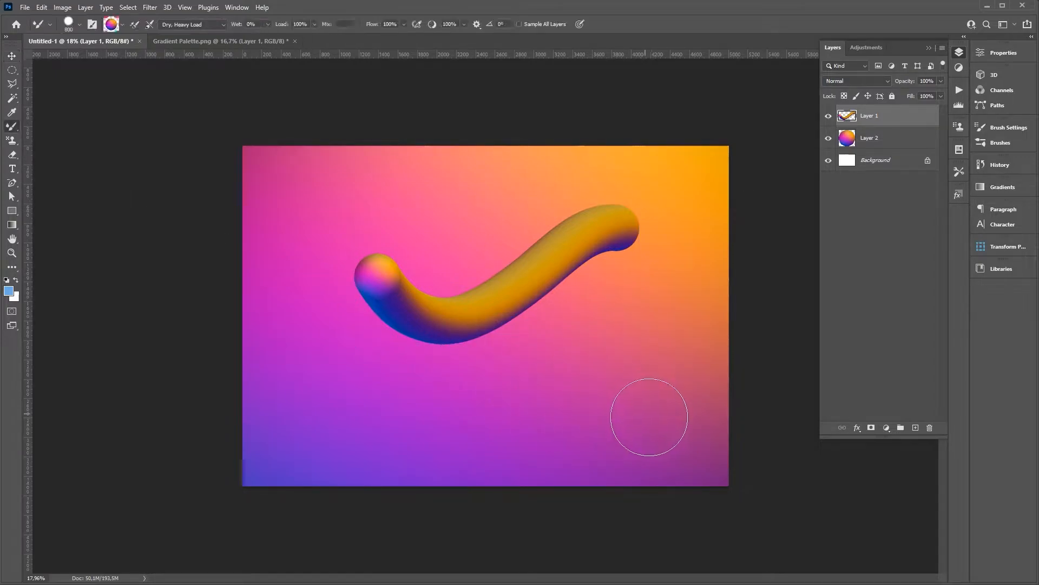
click(915, 427)
click(605, 359)
click(150, 7)
click(322, 177)
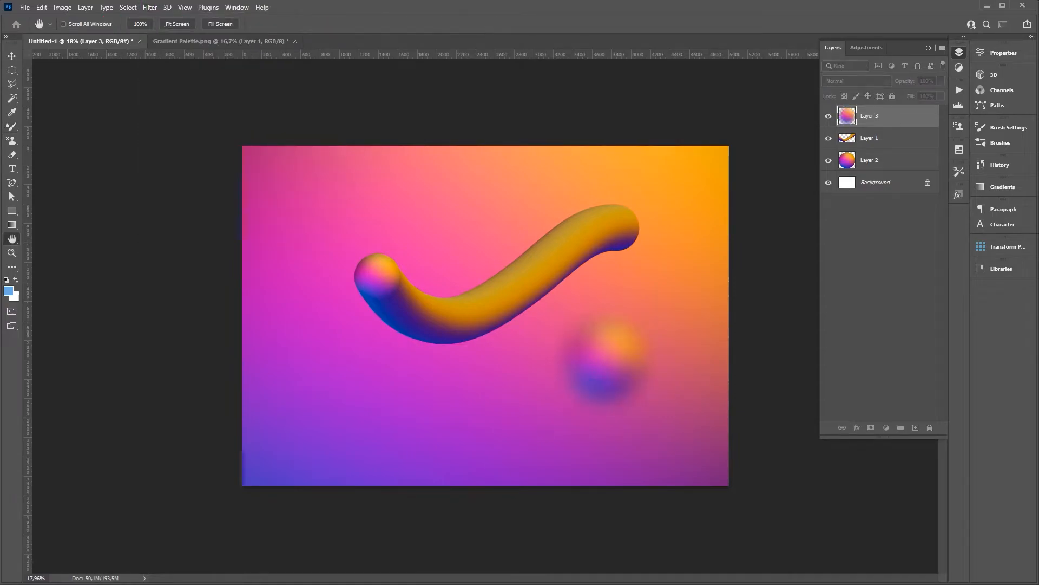
mouse_move(163, 364)
mouse_down()
mouse_move(130, 363)
mouse_move(164, 362)
mouse_move(154, 361)
mouse_up()
click(237, 219)
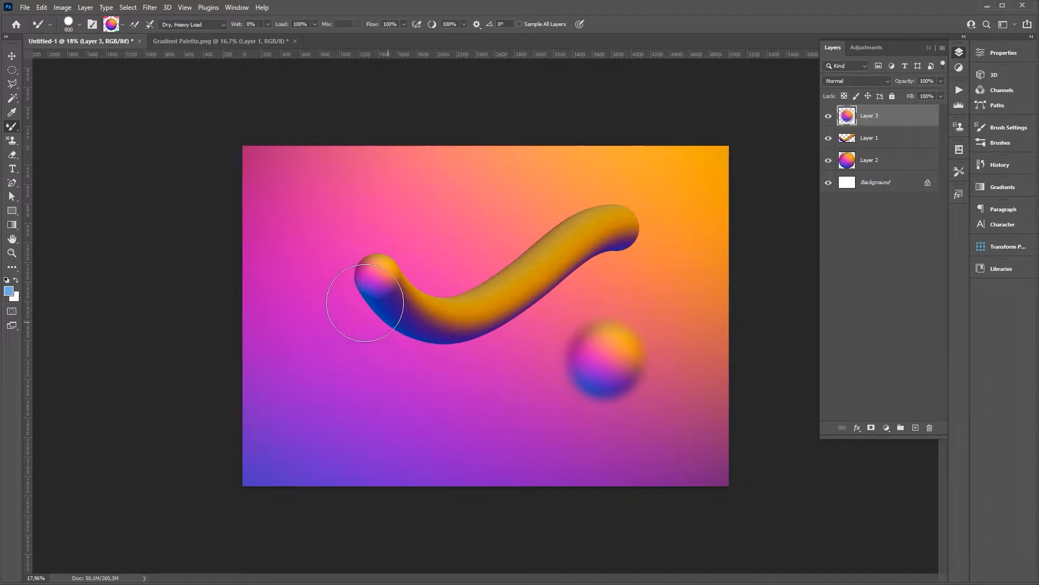
- Stamp an 1800 px gradient ball in the canvas's upper-left corner on a new layer and reapply the last blur filter
key(bracketright)
key(bracketright)
key(bracketright)
key(bracketright)
key(bracketright)
key(bracketright)
key(bracketright)
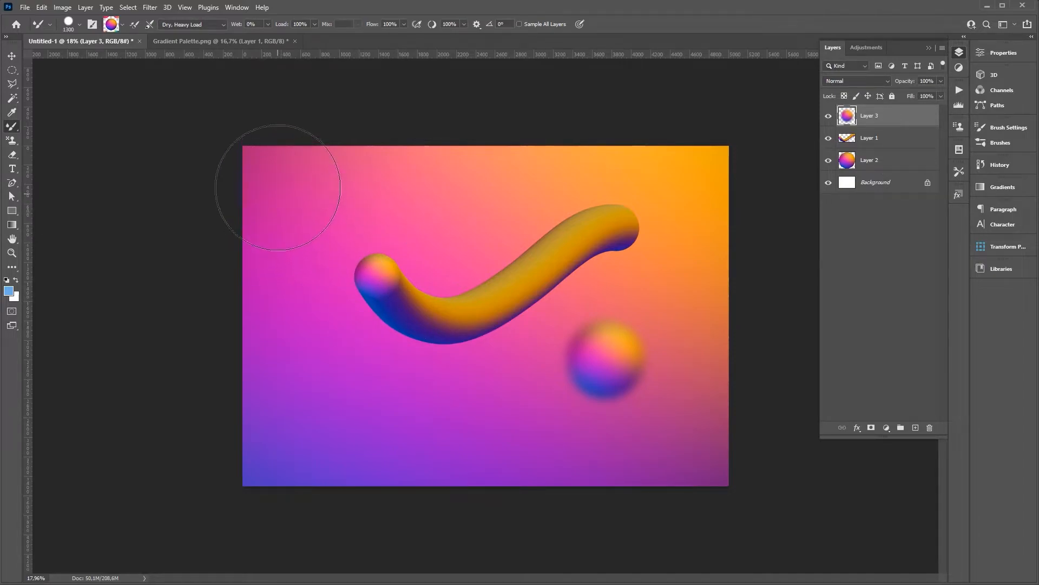
click(916, 427)
key(bracketright)
key(bracketright)
key(bracketright)
key(bracketright)
key(bracketright)
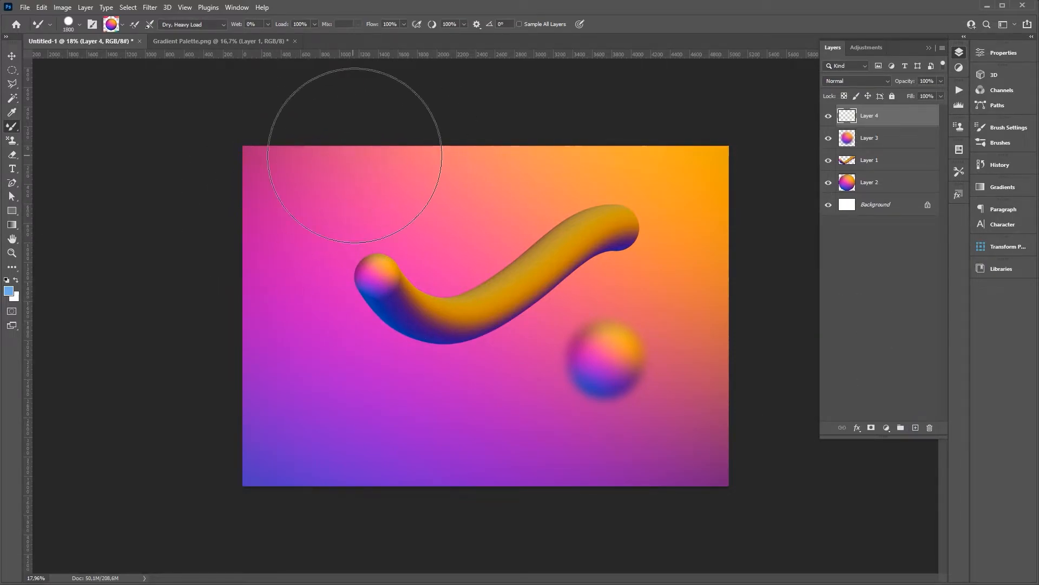
click(303, 173)
click(150, 7)
click(162, 17)
- Move the tube toward the canvas's lower left and shift the small blurred ball down and slightly left
click(12, 56)
drag(552, 278, 482, 326)
drag(598, 362, 599, 406)
click(531, 278)
click(570, 100)
- Add the text FLUID above the tube and set its colour to white (#ffffff)
key(t)
click(380, 295)
key(BackSpace)
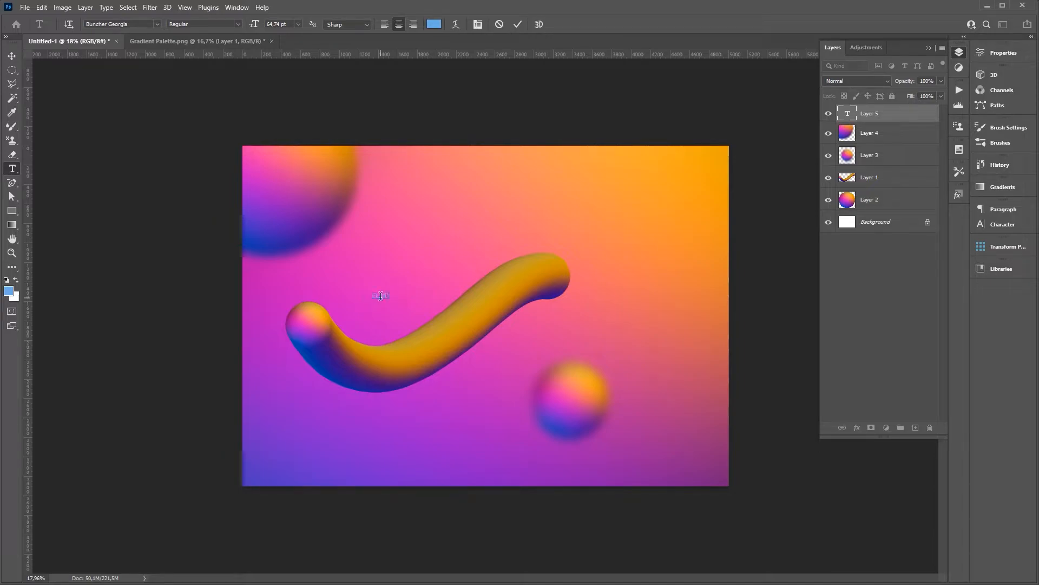
key(ctrl+a)
click(434, 24)
drag(97, 188, 301, 184)
drag(106, 223, 64, 184)
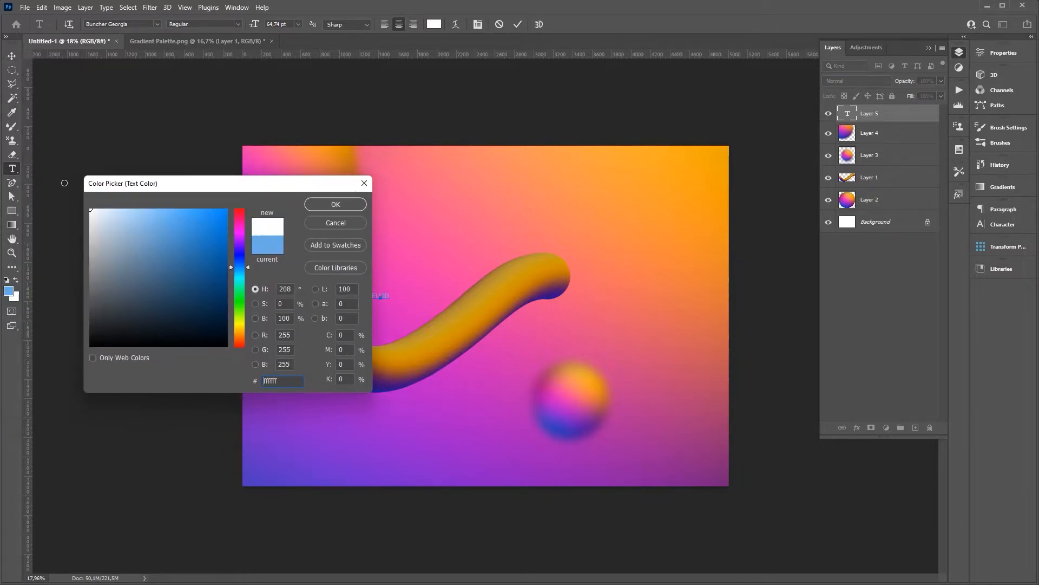
click(342, 204)
- Enlarge the FLUID text into a large headline overlapping the big ball and the tube's upper end
key(ctrl+t)
drag(389, 298, 650, 430)
drag(582, 366, 503, 269)
key(Return)
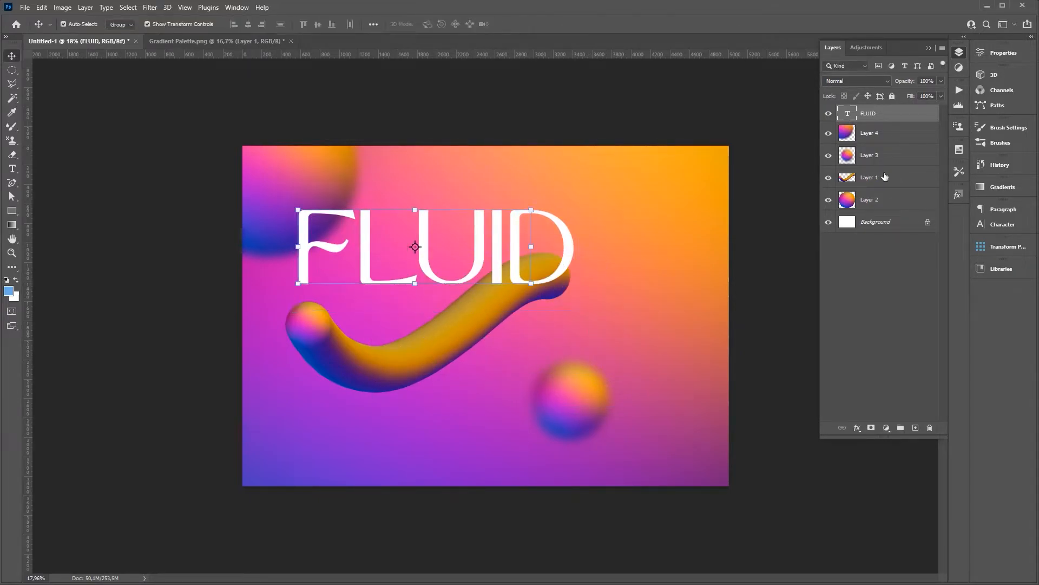
- Mask the FLUID text with the tube's outline and invert the mask so the tube hides the overlapping letters
alt+click(876, 177)
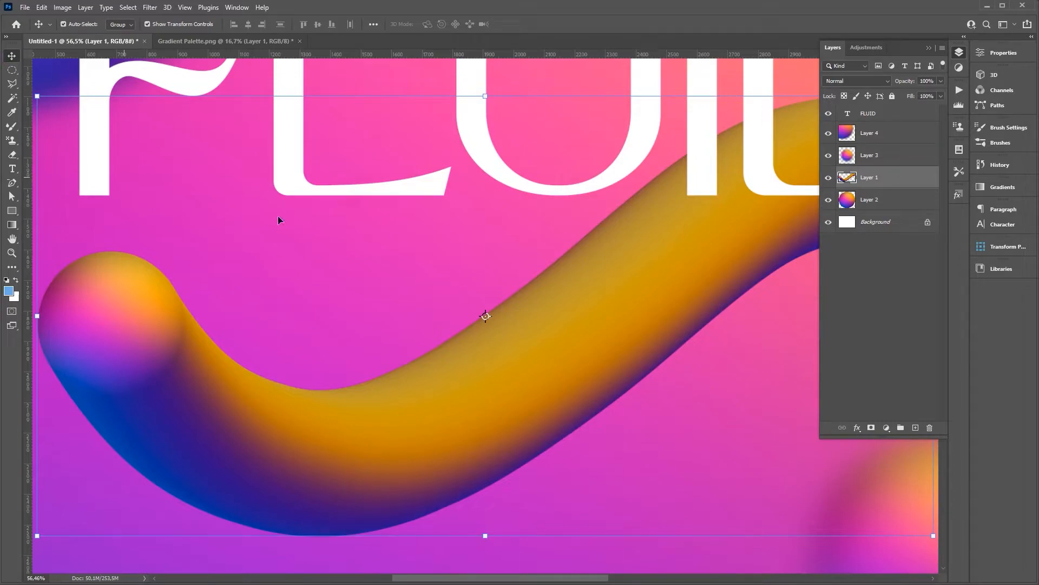
key(ctrl+0)
ctrl+click(847, 178)
click(877, 113)
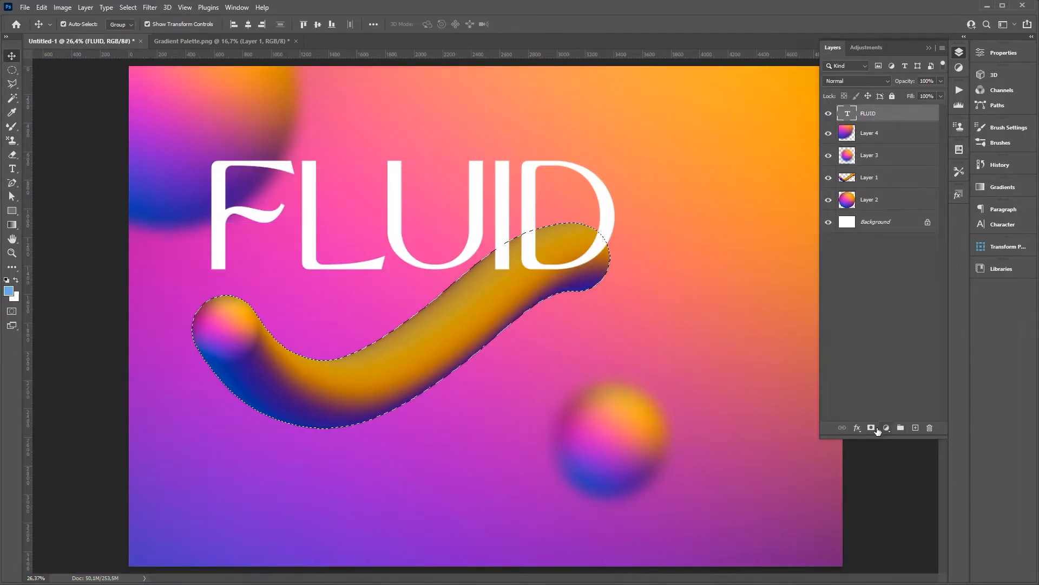
click(871, 427)
key(ctrl+i)
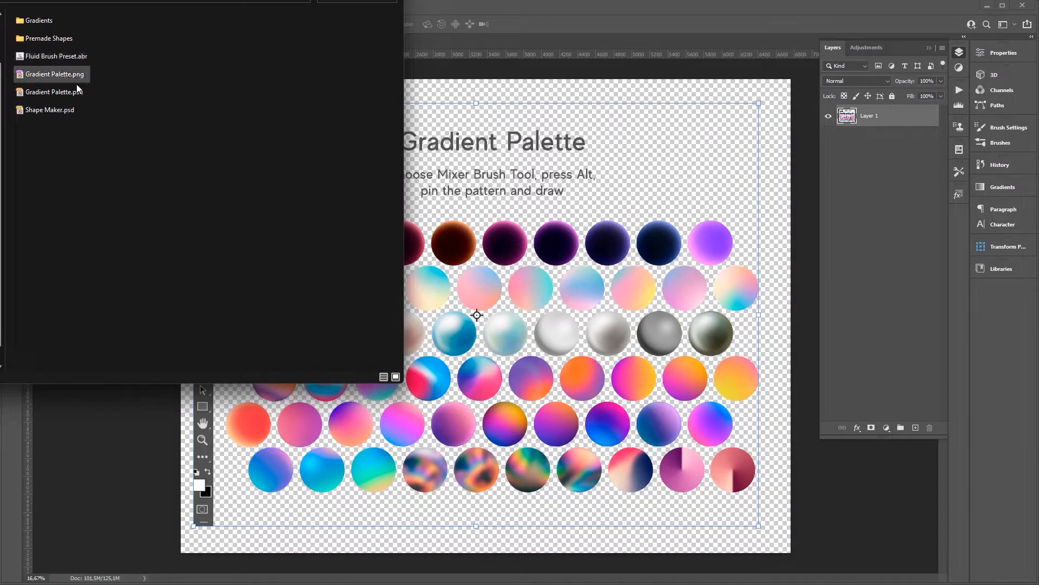
- Open Shape Maker.psd from the file manager, hide its HOW TO layer and select the Draw here layer
drag(58, 109, 629, 18)
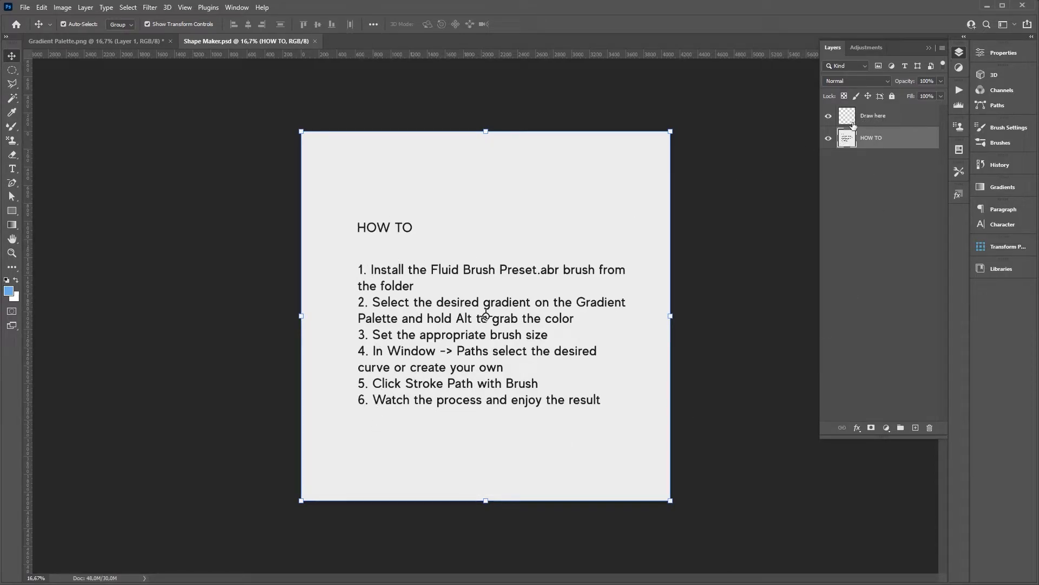
click(828, 138)
click(886, 115)
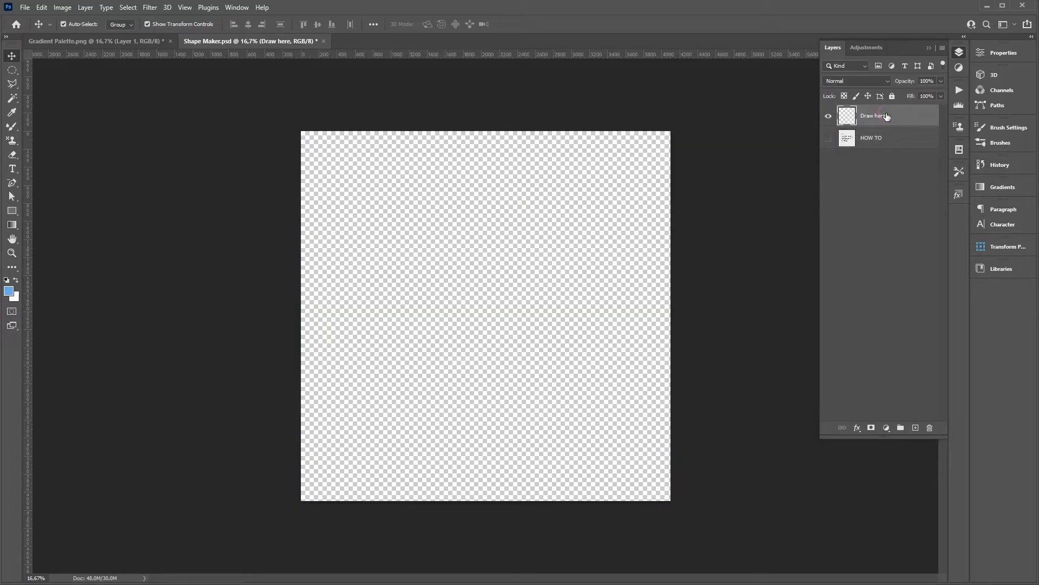
- Show the saved paths of Shape Maker.psd and select spiral path 6
click(995, 106)
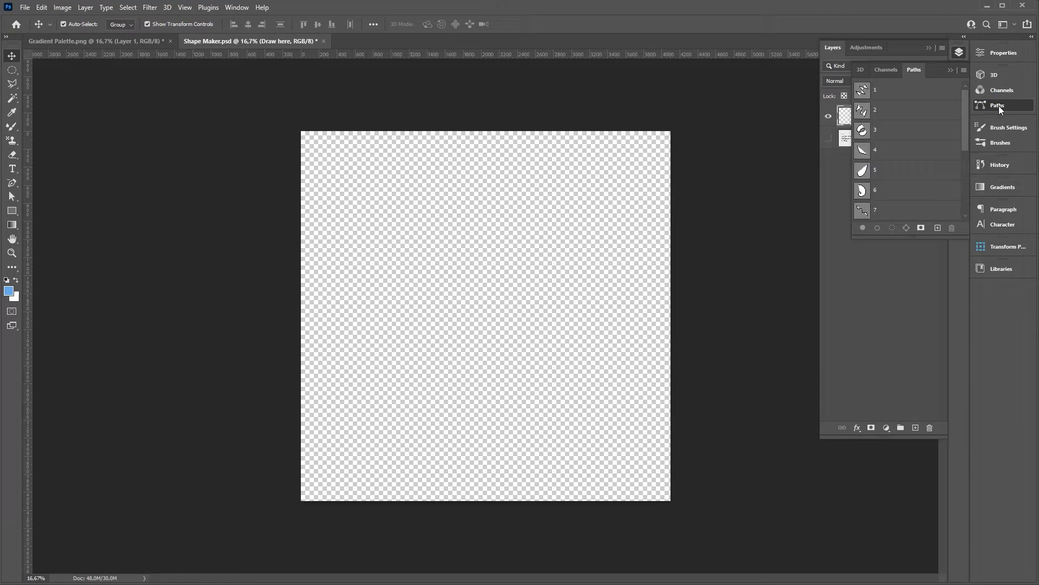
click(237, 8)
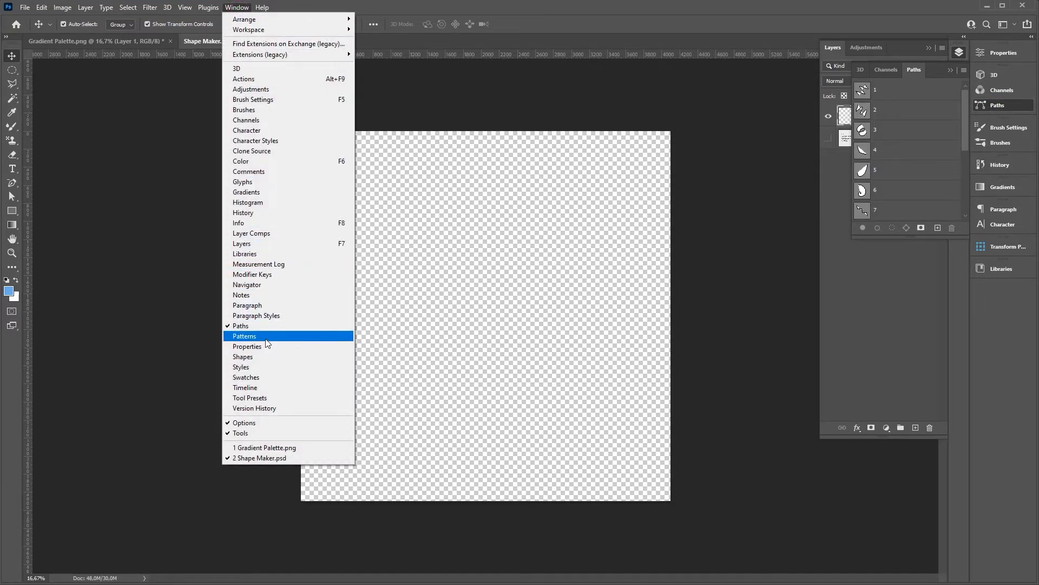
click(964, 107)
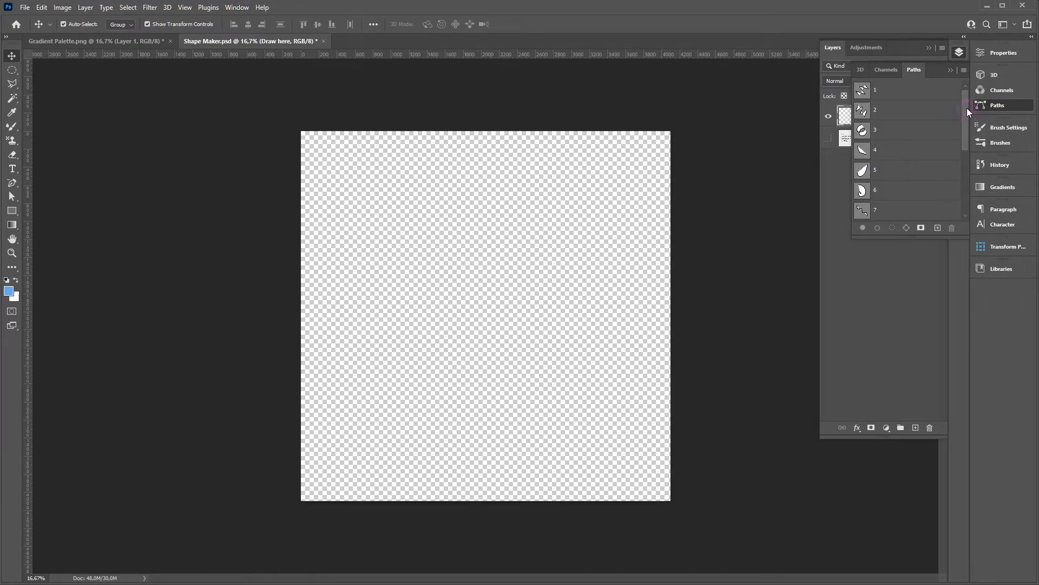
click(863, 194)
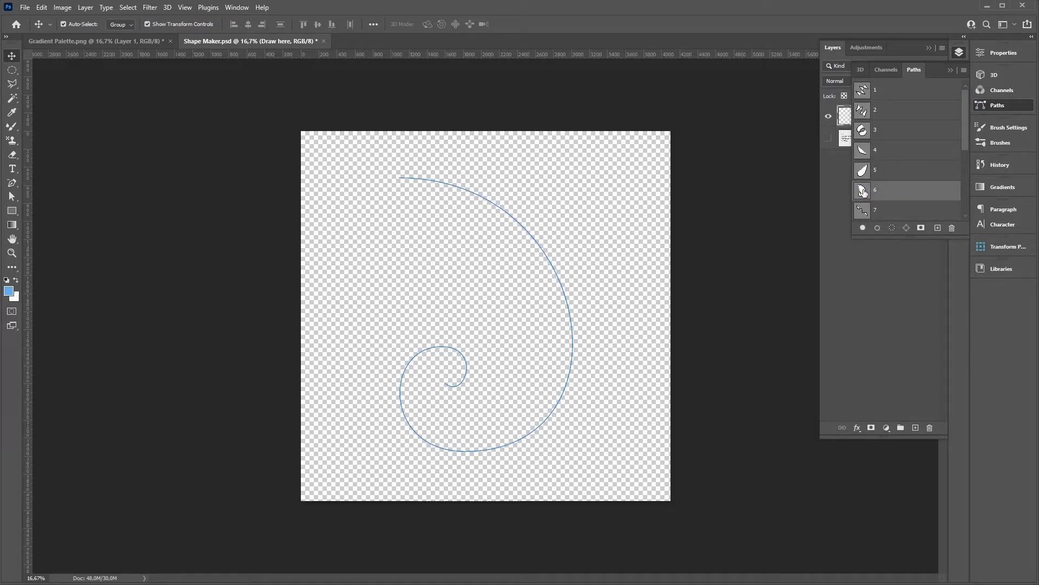
- Choose the Fluid Brush preset and, in Gradient Palette.png, load the Mixer Brush with the purple-orange gradient ball
click(1000, 143)
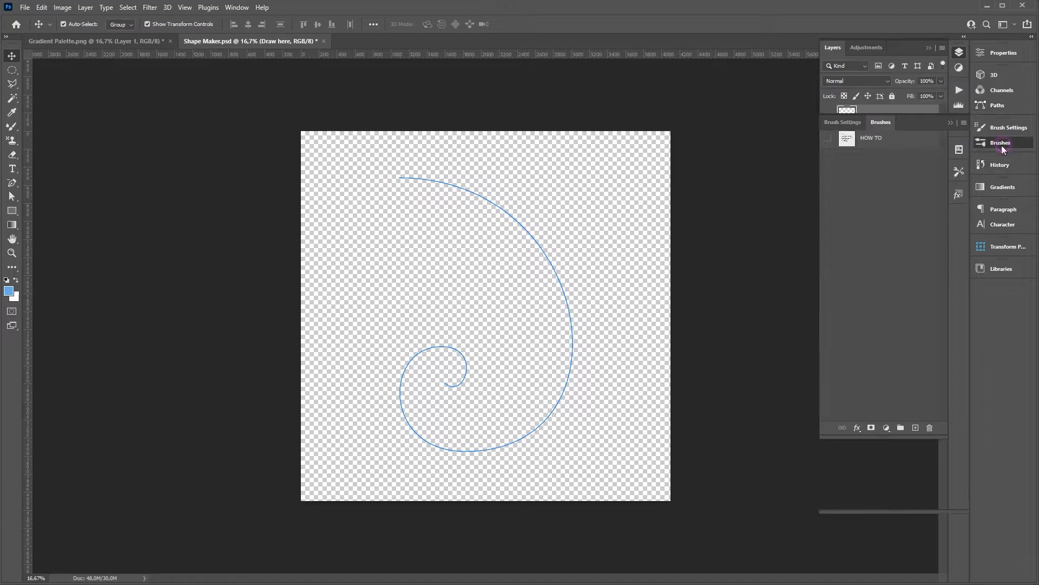
click(866, 276)
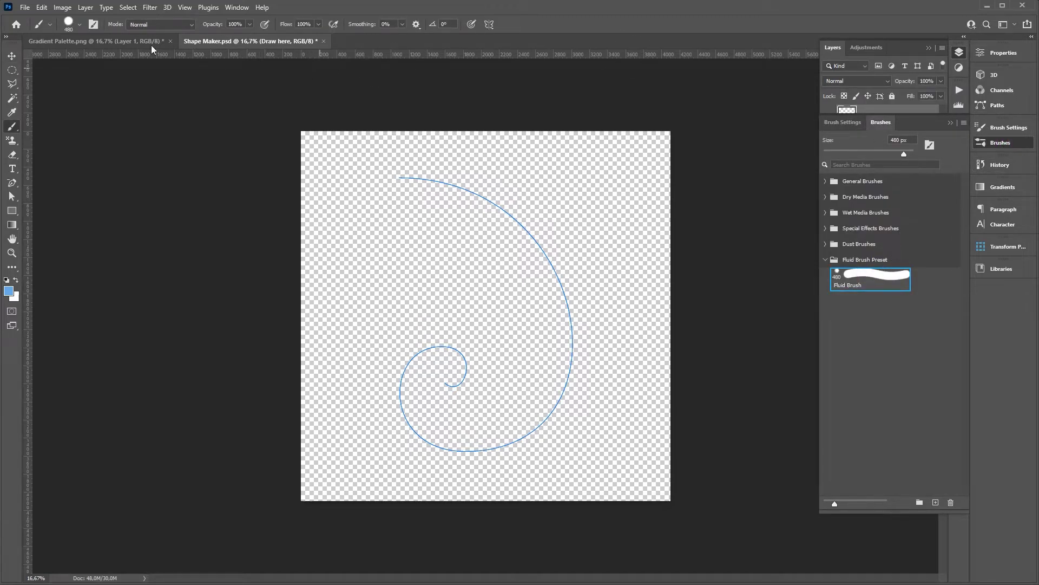
click(128, 39)
right_click(17, 131)
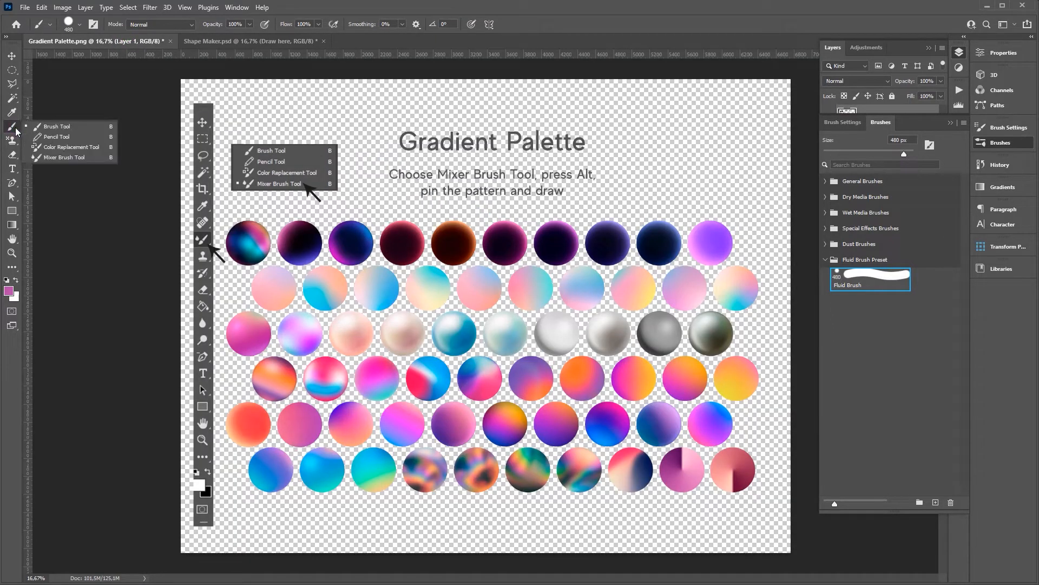
click(63, 157)
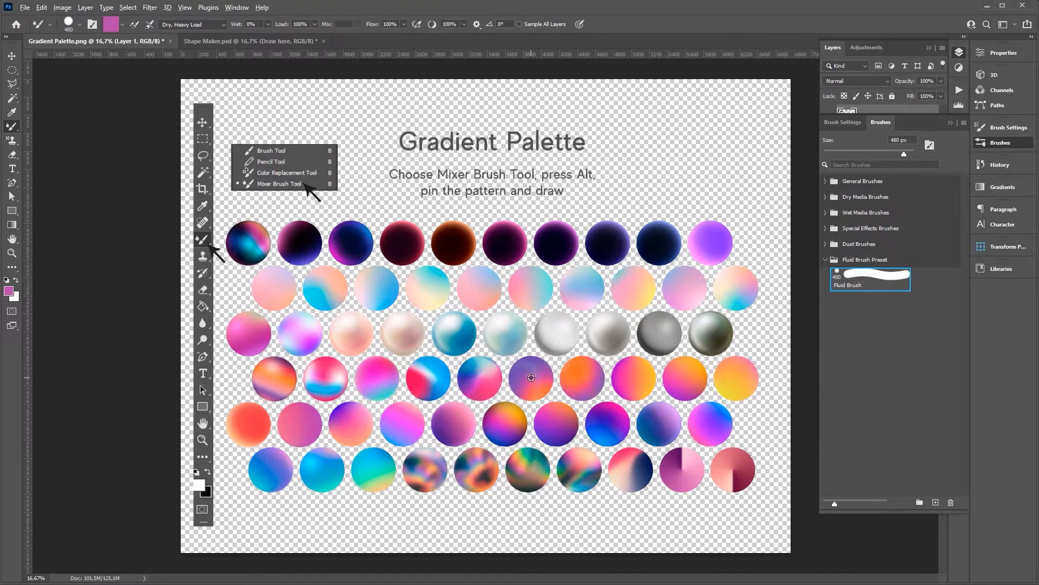
- Stroke path 6 in Shape Maker.psd with the loaded purple-orange gradient brush on the Draw here layer
click(210, 42)
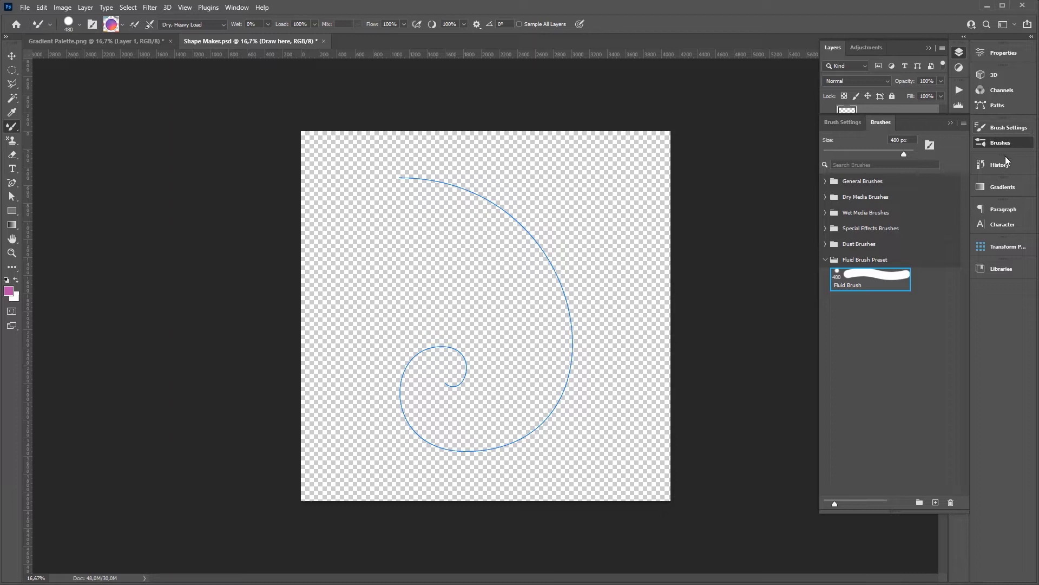
click(999, 105)
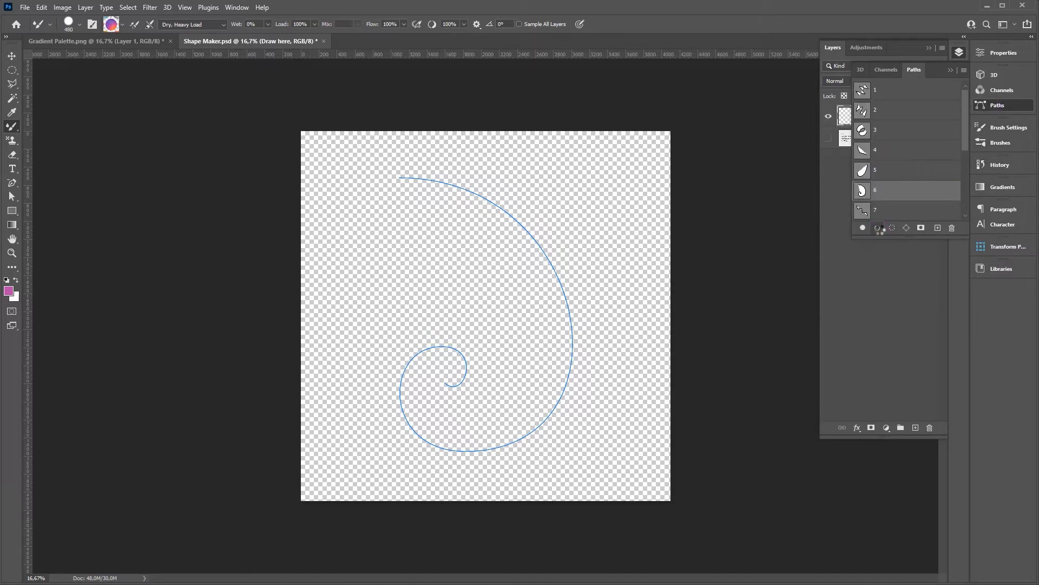
click(878, 228)
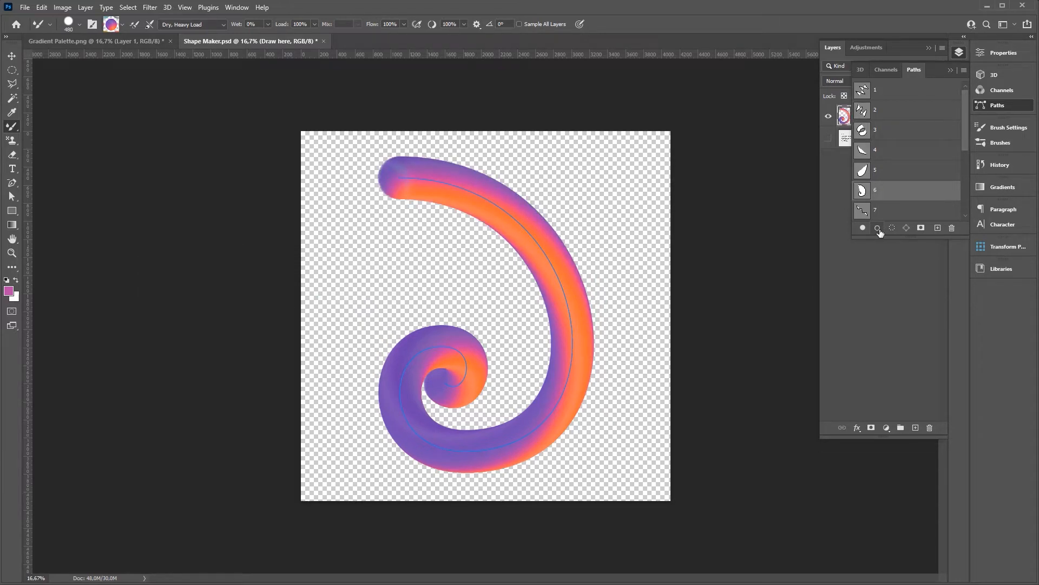
- Try moving the gradient spiral slightly up and to the right on the canvas, and undo the move
click(1015, 107)
click(875, 158)
key(v)
drag(580, 278, 620, 267)
key(ctrl+z)
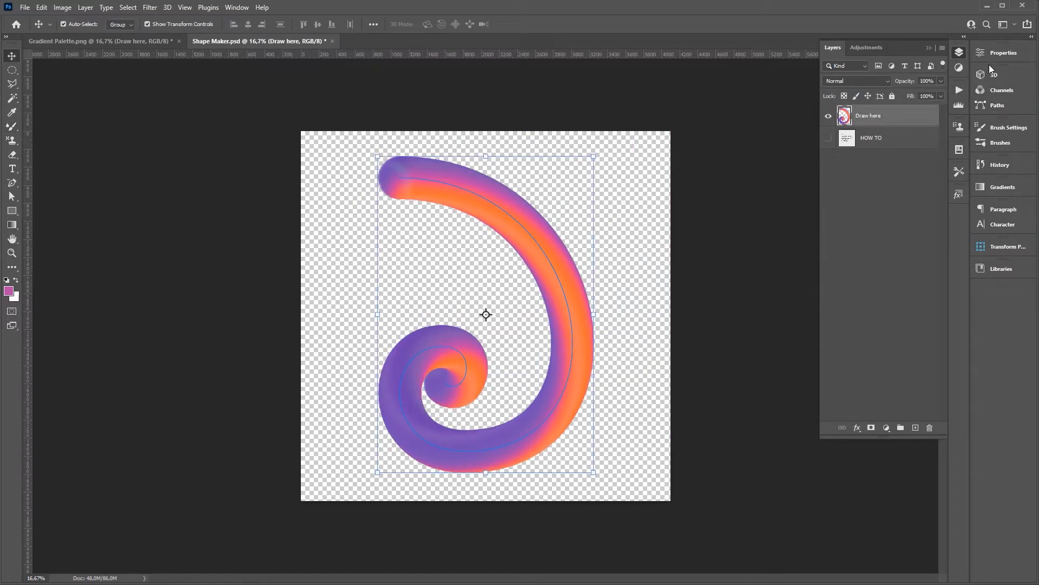
- Select zigzag path 7, hide the Draw here layer and add a new empty layer above it
click(997, 105)
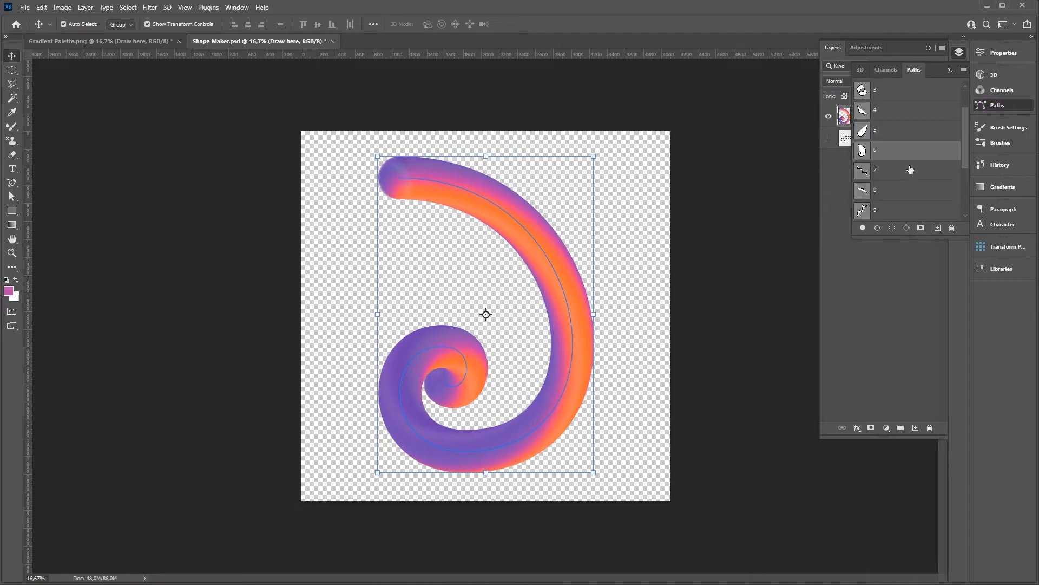
scroll(862, 137, down, 1)
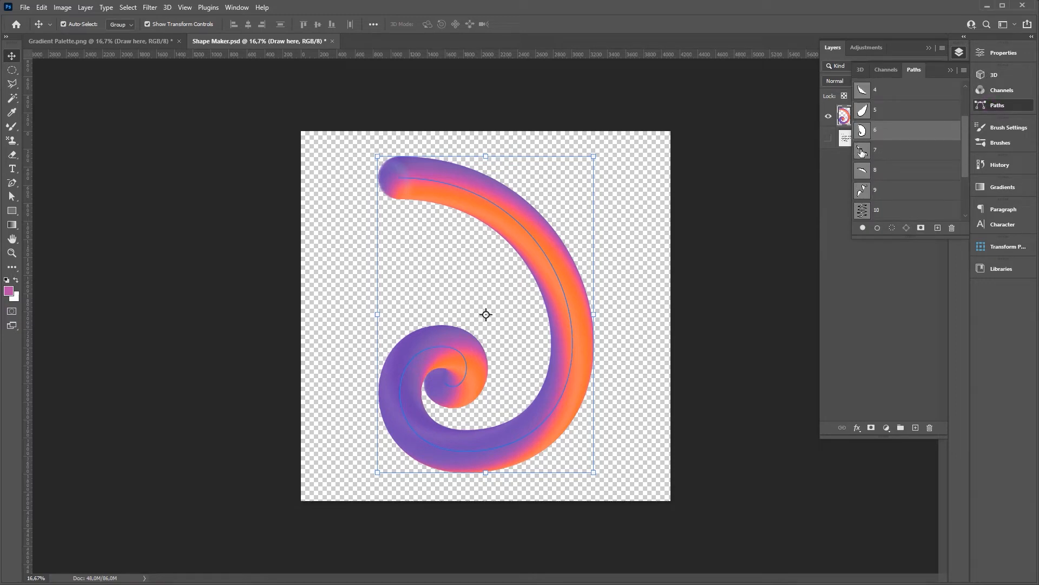
click(867, 154)
click(828, 116)
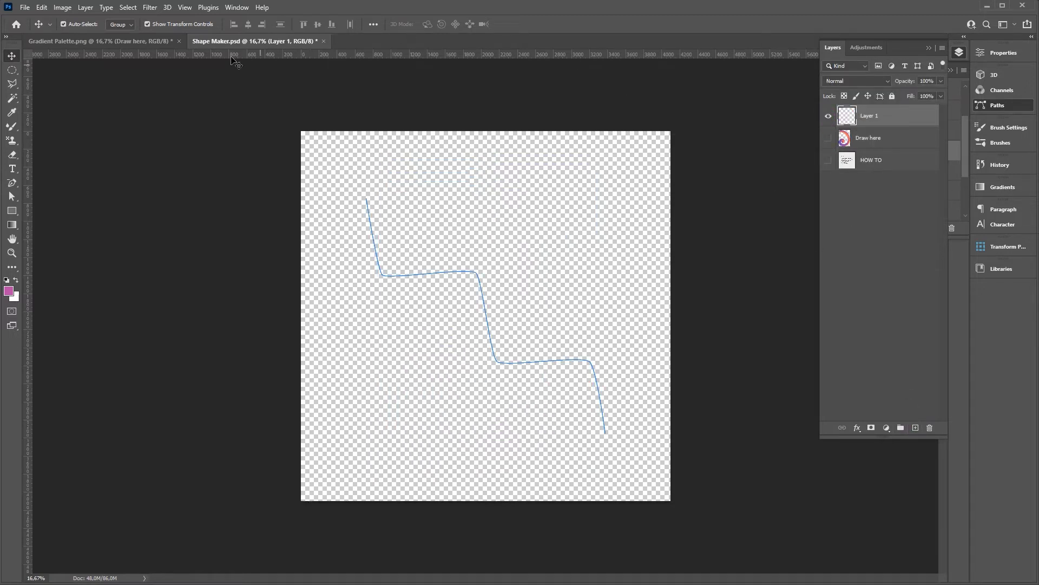
- Stroke path 7 on the new layer with the pink-cyan gradient sampled from Gradient Palette.png, and move the zigzag tube slightly up and left
click(135, 42)
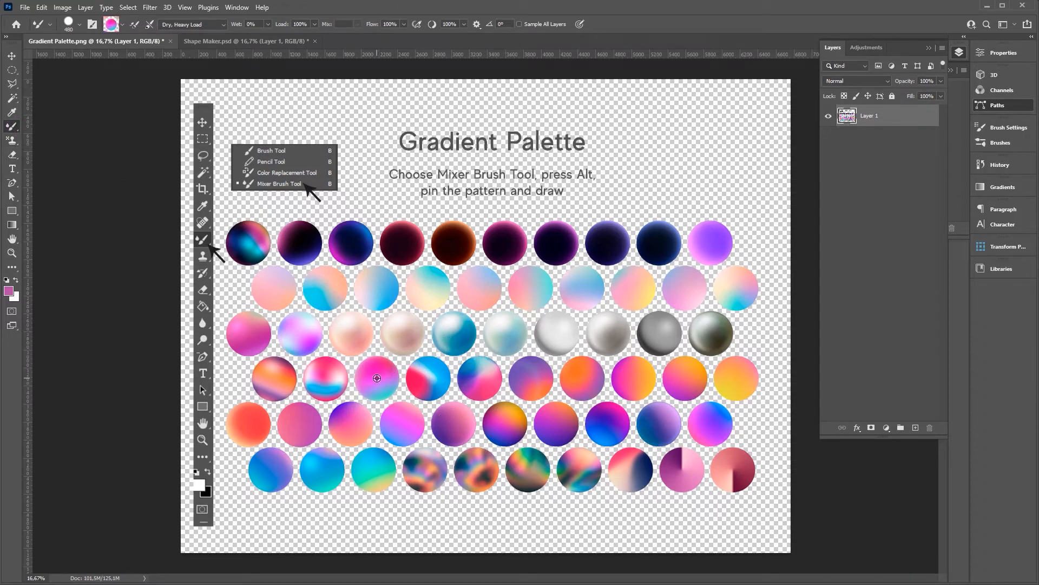
click(222, 40)
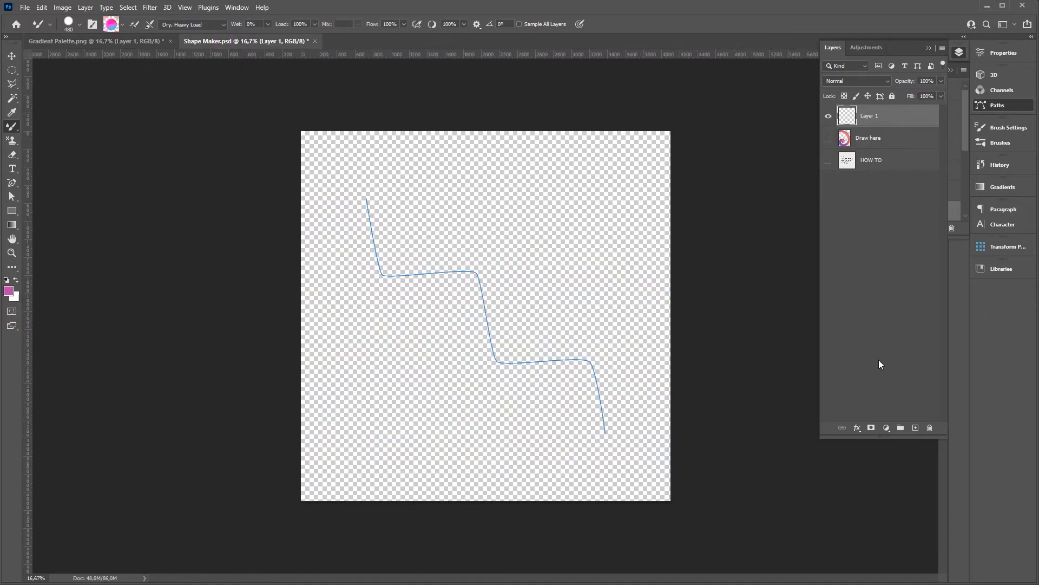
click(999, 105)
click(880, 228)
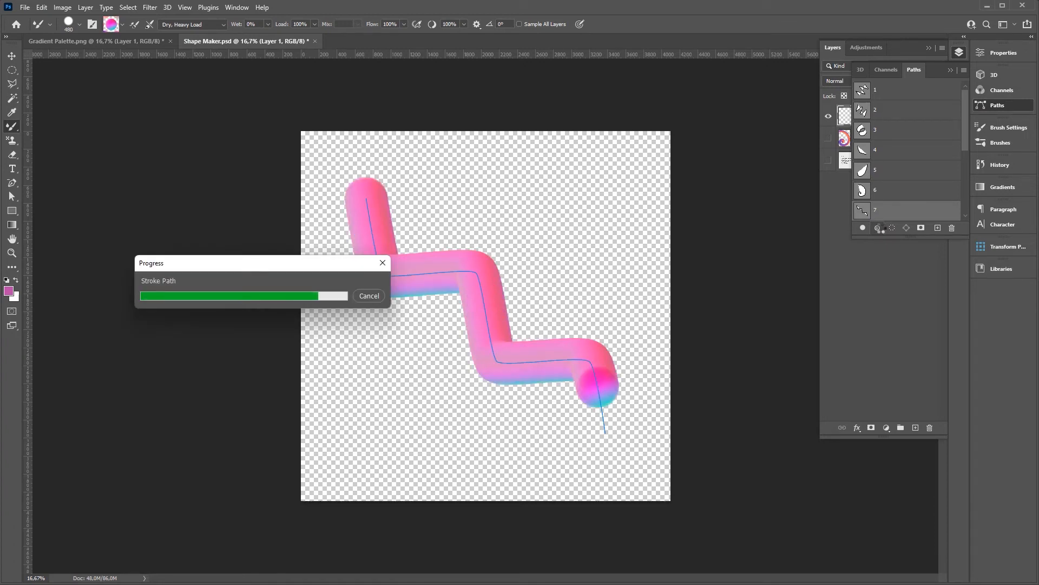
click(10, 57)
mouse_move(508, 305)
mouse_down()
mouse_move(547, 262)
mouse_move(478, 274)
mouse_move(486, 280)
mouse_up()
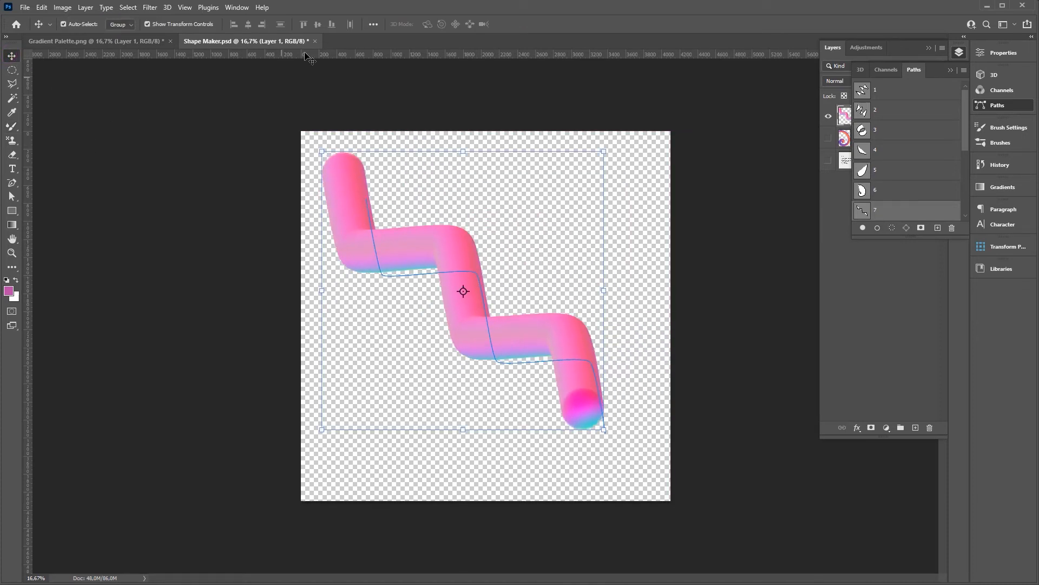